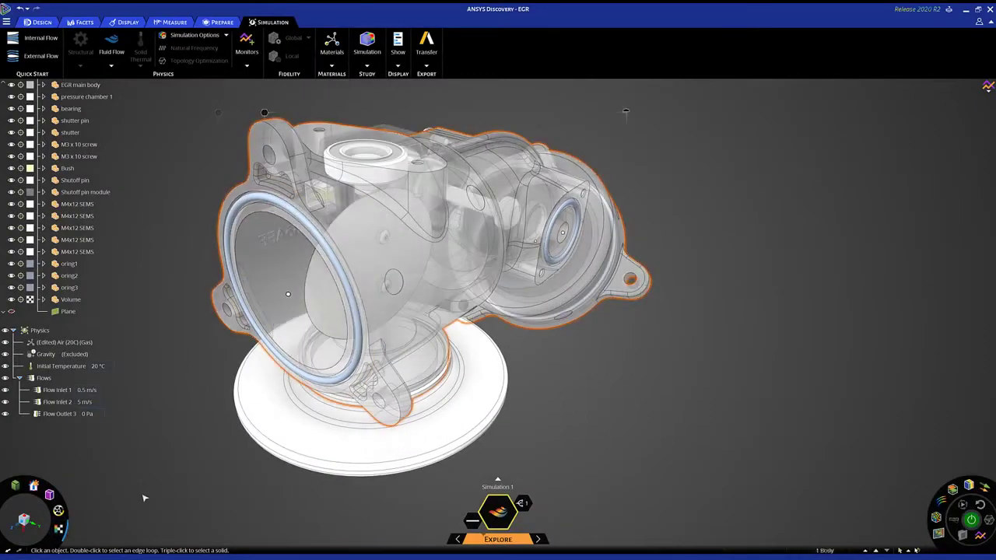
Step: Start the fluid flow simulation of the EGR valve assembly
{"action": "left_click", "coordinate": [971, 520]}
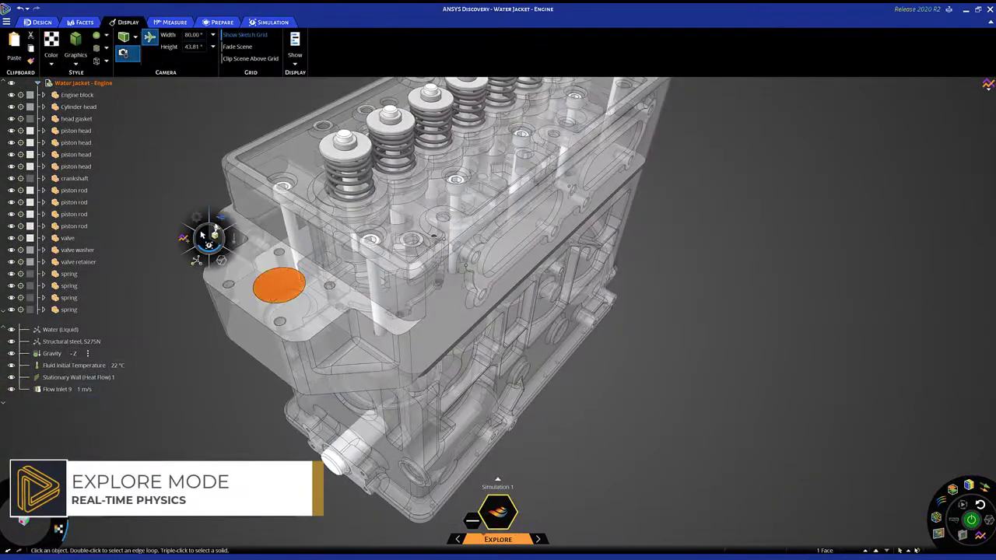
{"action": "left_click", "coordinate": [202, 235]}
{"action": "left_click", "coordinate": [433, 262]}
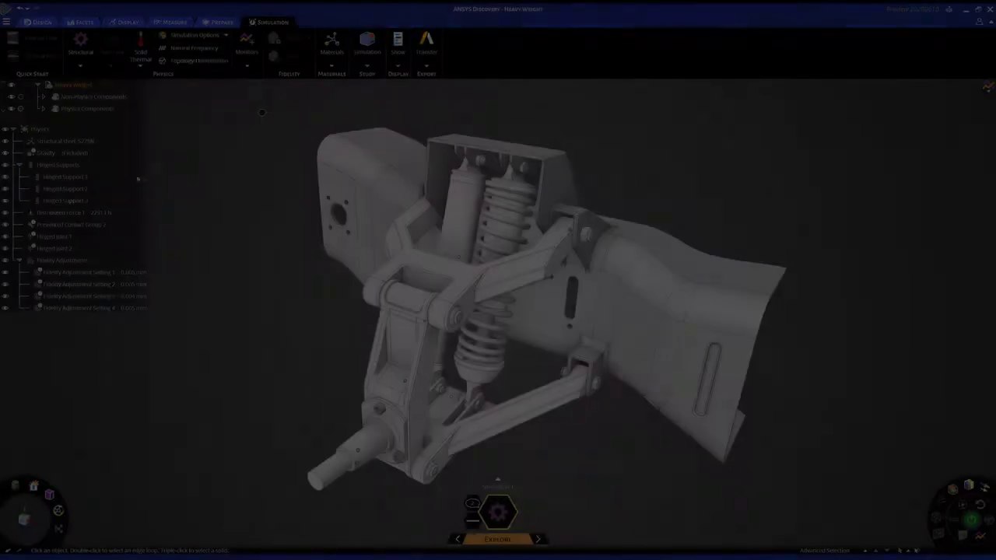
{"action": "left_click", "coordinate": [65, 178]}
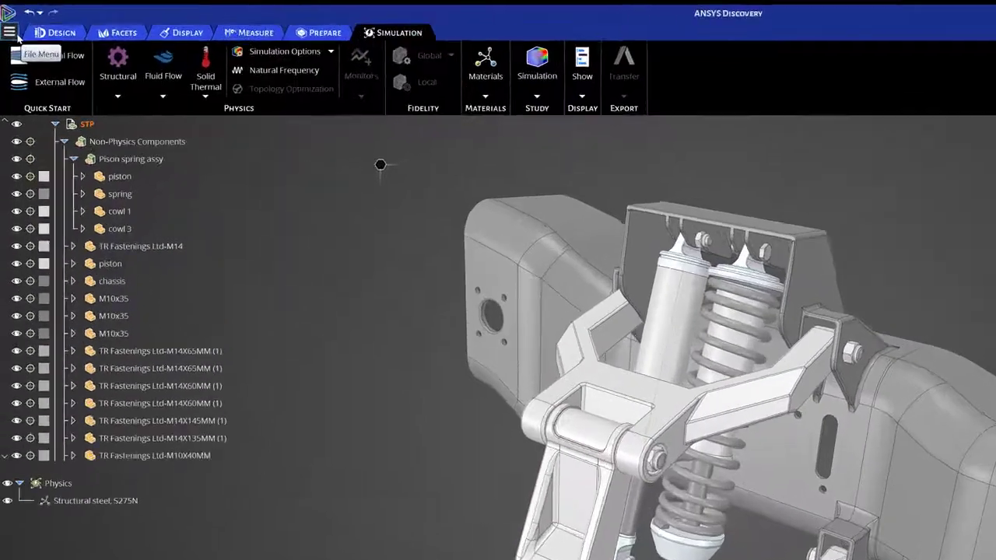
Step: Update the suspension model from its source CAD using the assembly file Race Truck Suspensionv2-V3.SLDASM
{"action": "left_click", "coordinate": [7, 22]}
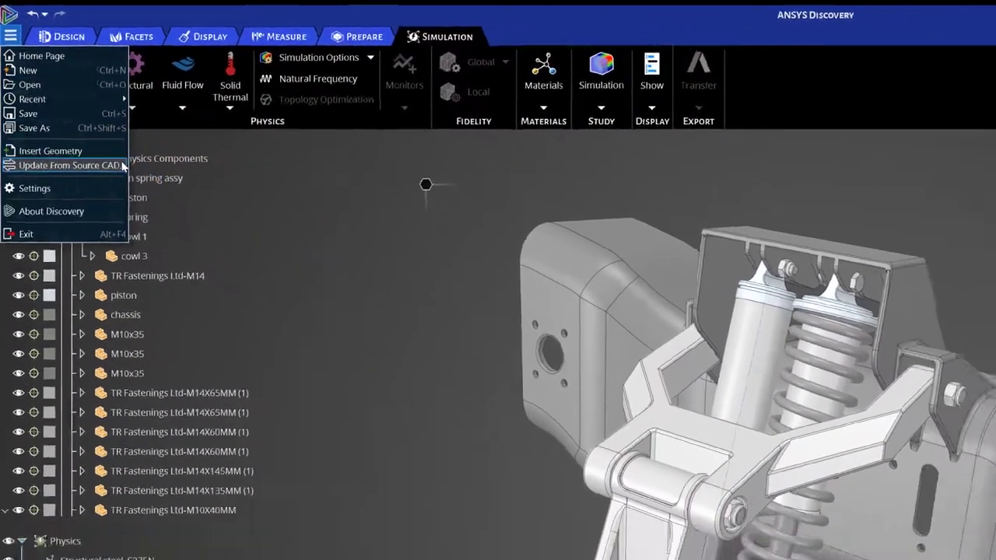
{"action": "left_click", "coordinate": [134, 168]}
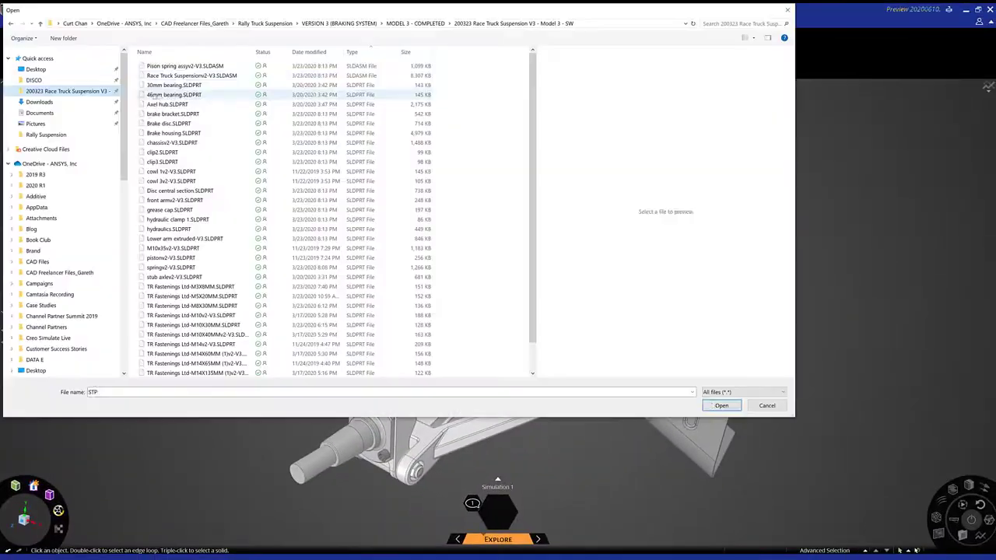
{"action": "left_click", "coordinate": [192, 76]}
{"action": "left_click", "coordinate": [719, 405]}
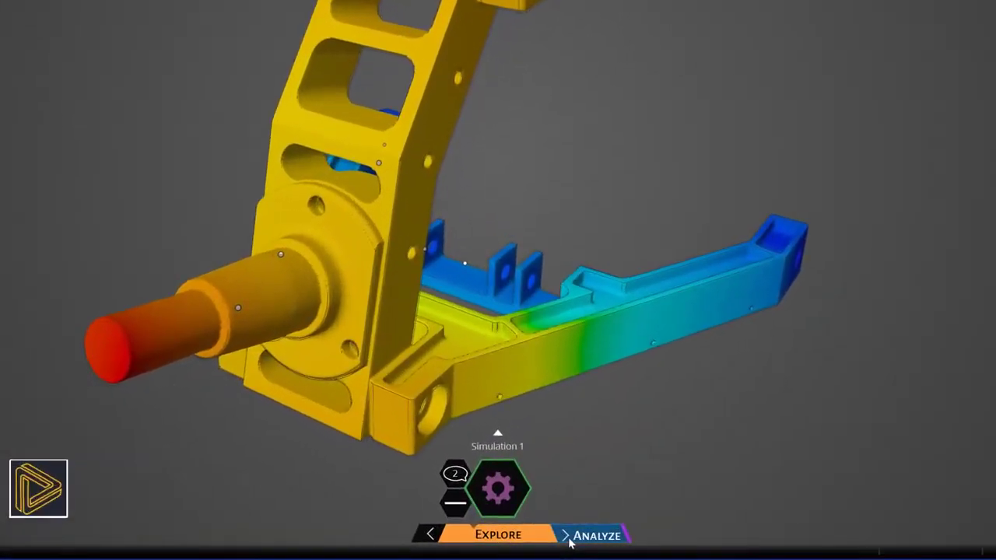
Step: Switch the suspension arm simulation from Explore to Analyze mode
{"action": "left_click", "coordinate": [591, 535]}
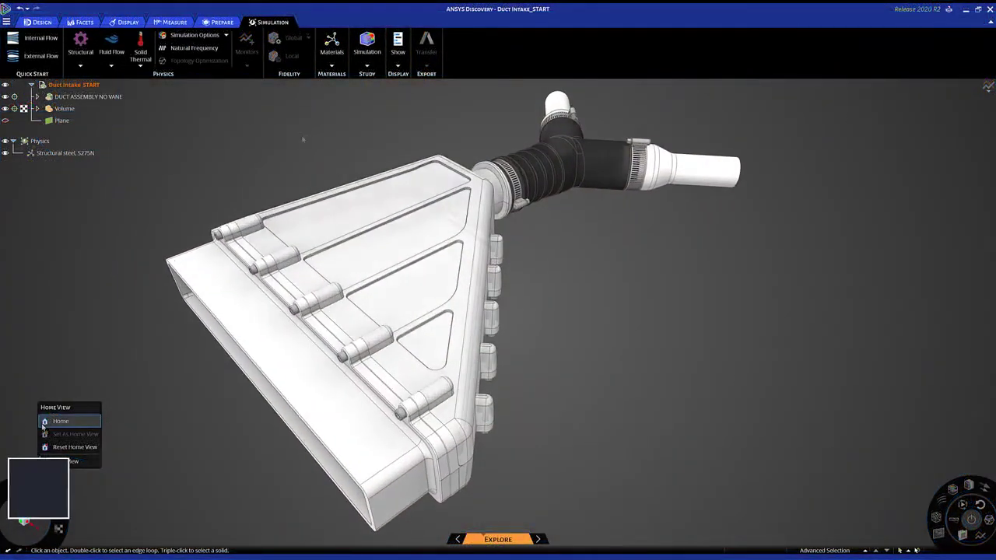
Step: Define fluid flow inlets of 1 m/s on both pipe ends and a 0 Pa pressure outlet at the duct's wide opening
{"action": "right_click", "coordinate": [300, 138]}
{"action": "left_click", "coordinate": [311, 115]}
{"action": "left_click", "coordinate": [556, 103]}
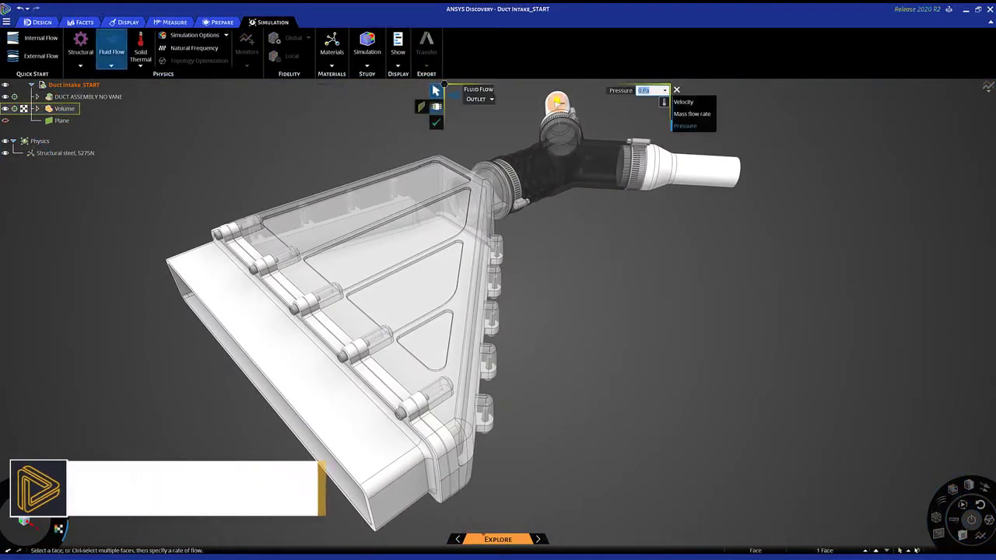
{"action": "key", "text": "Return"}
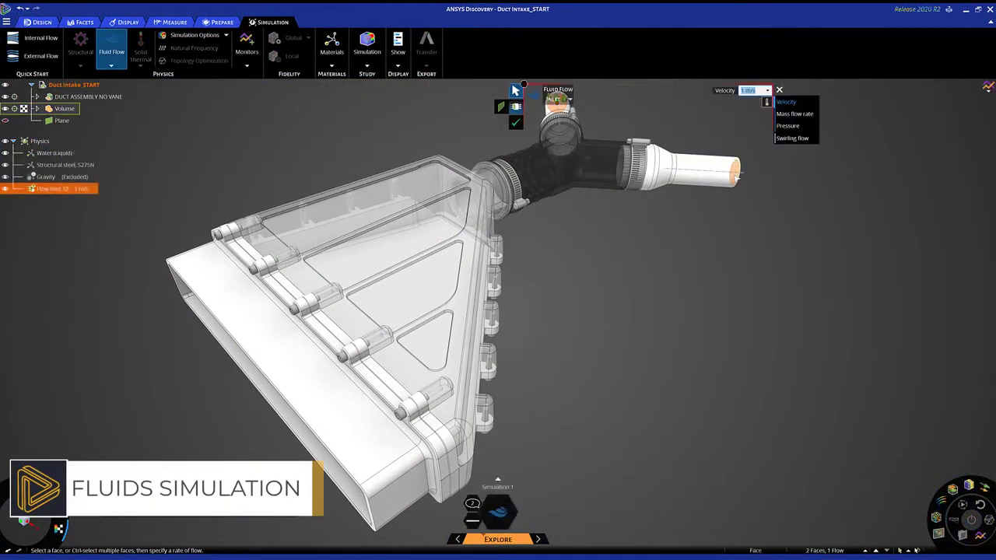
{"action": "left_click", "coordinate": [180, 269]}
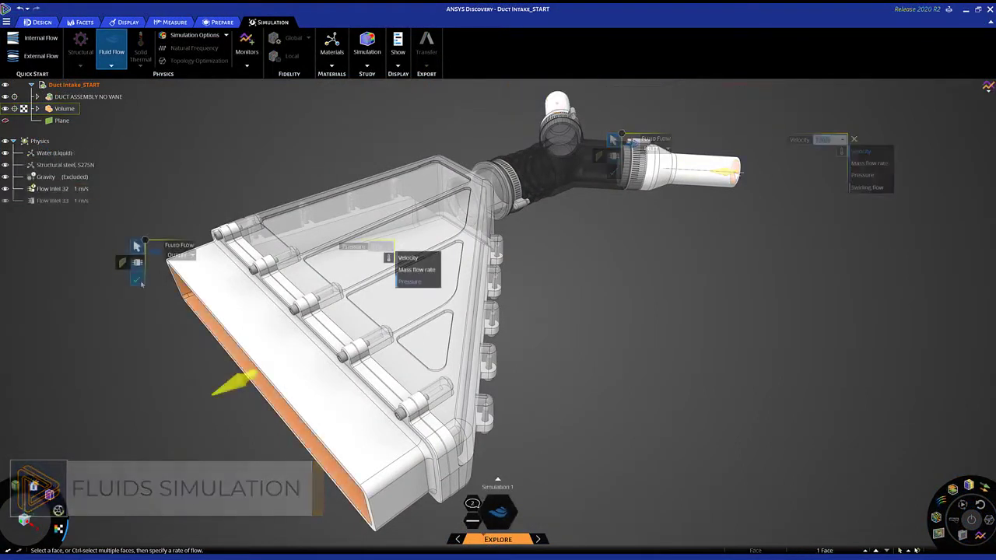
{"action": "left_click", "coordinate": [138, 280]}
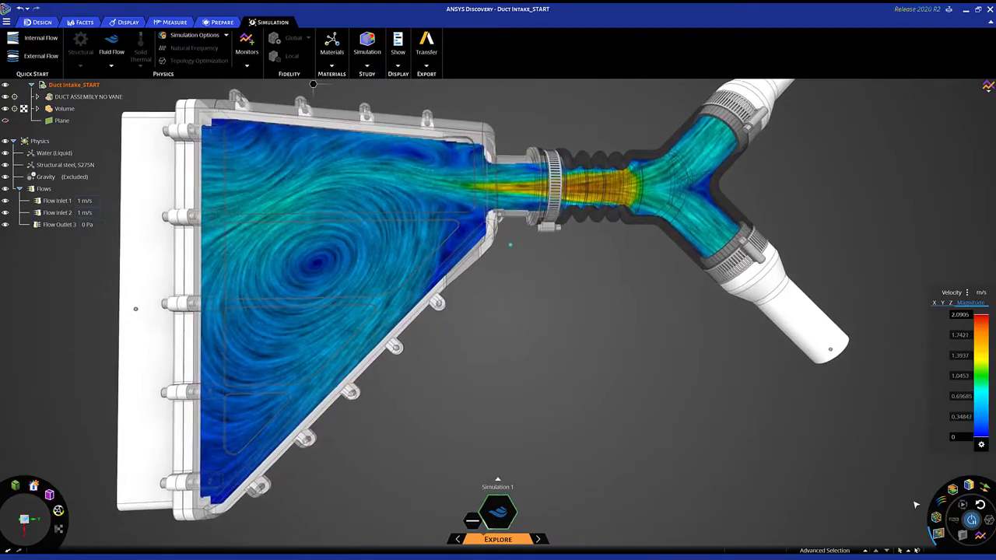
Step: Switch the duct intake to Model mode and start a spline sketch on its cross-section plane
{"action": "left_click", "coordinate": [189, 264]}
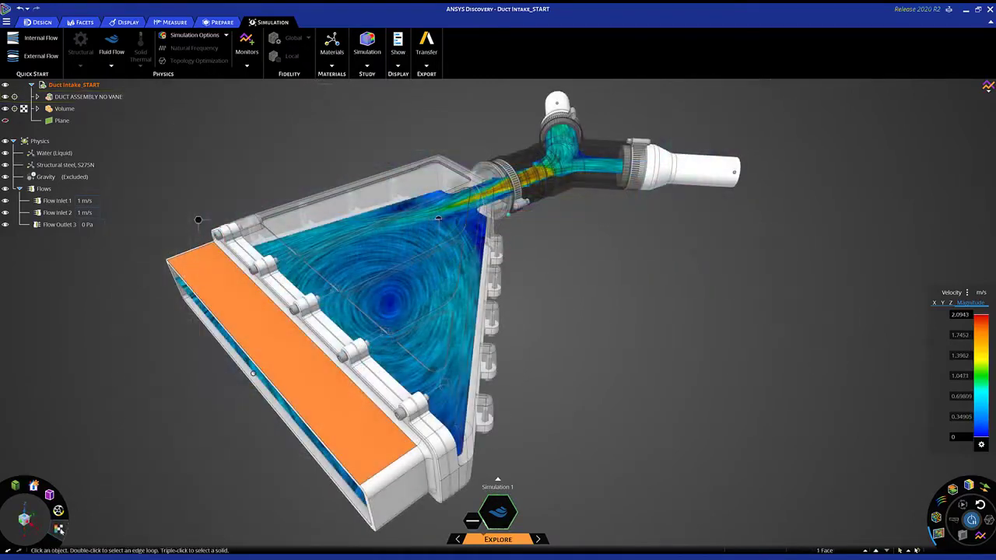
{"action": "left_click", "coordinate": [60, 530]}
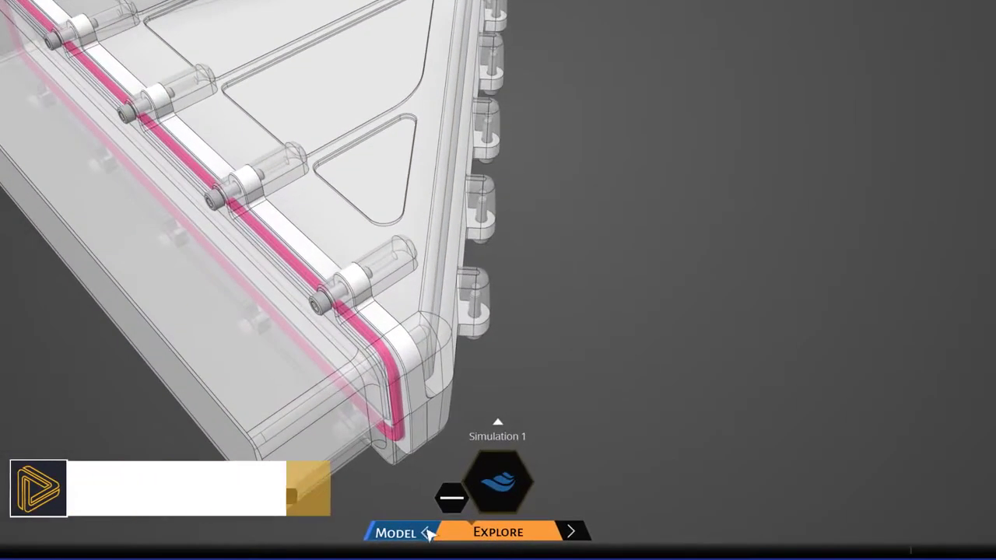
{"action": "left_click", "coordinate": [428, 532]}
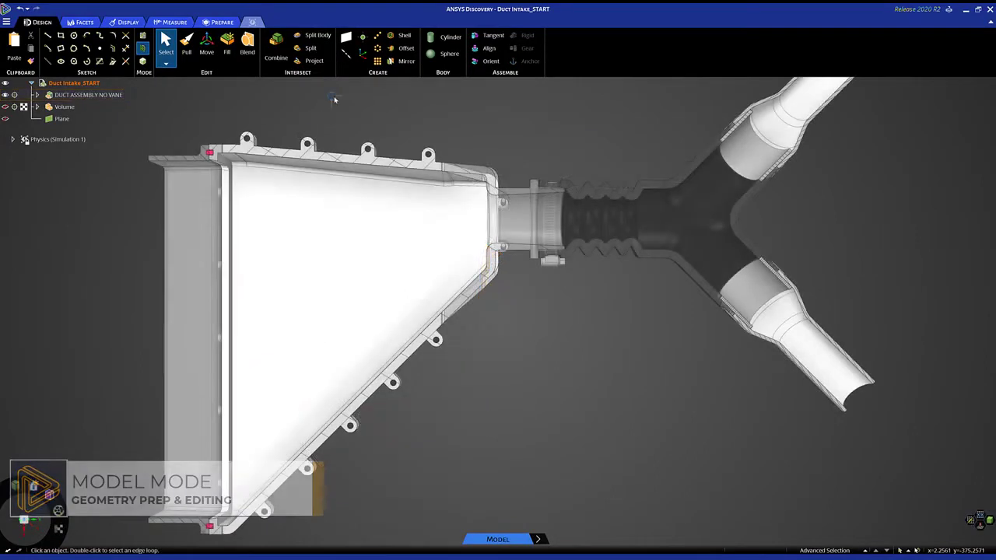
{"action": "mouse_move", "coordinate": [332, 96]}
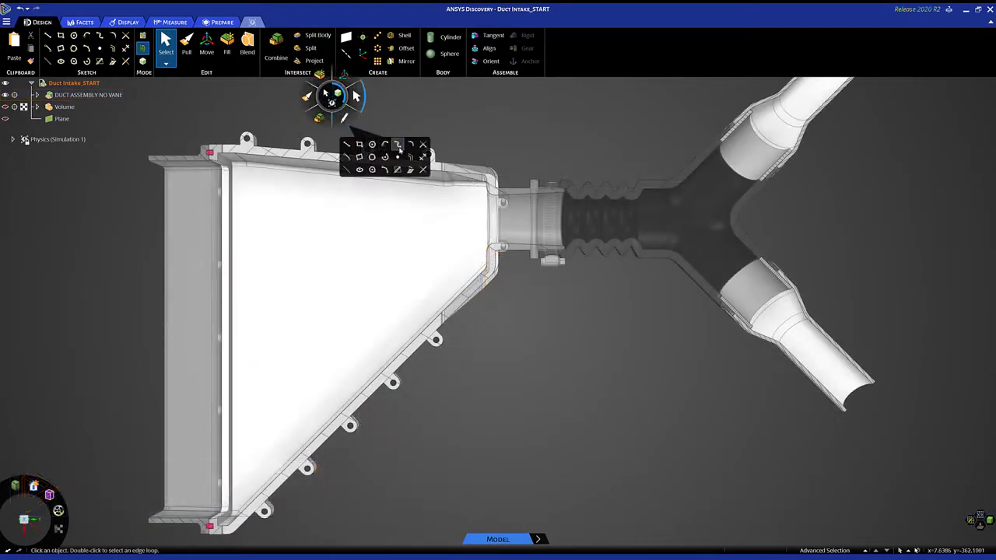
{"action": "left_click", "coordinate": [398, 145]}
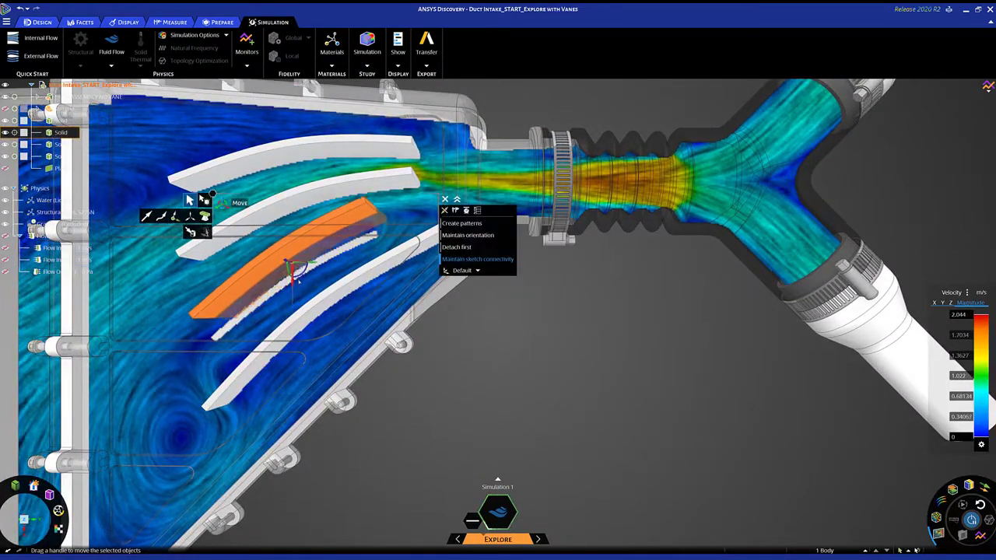
Step: Reposition the lowest guide vane slightly inside the duct with the Move tool
{"action": "left_click", "coordinate": [452, 350]}
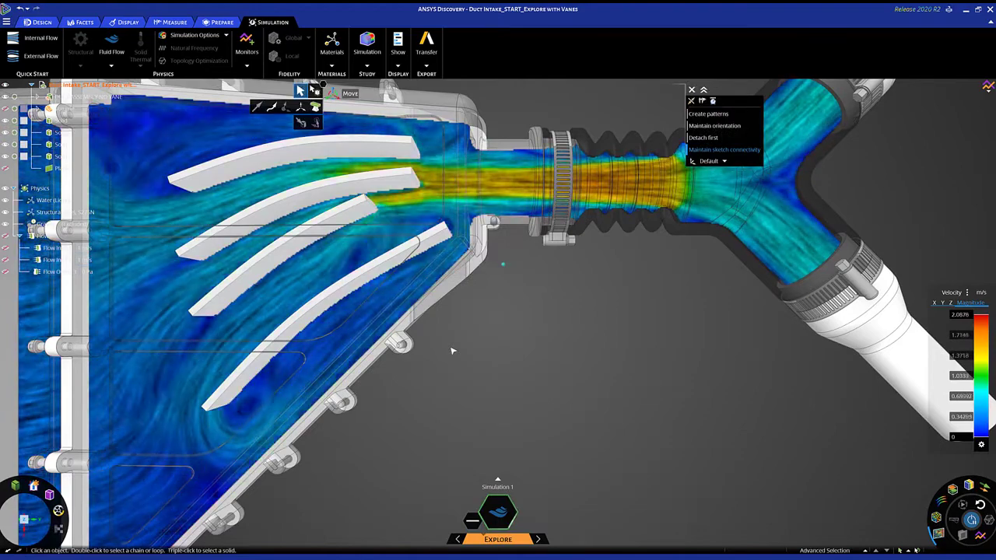
{"action": "left_click", "coordinate": [359, 294]}
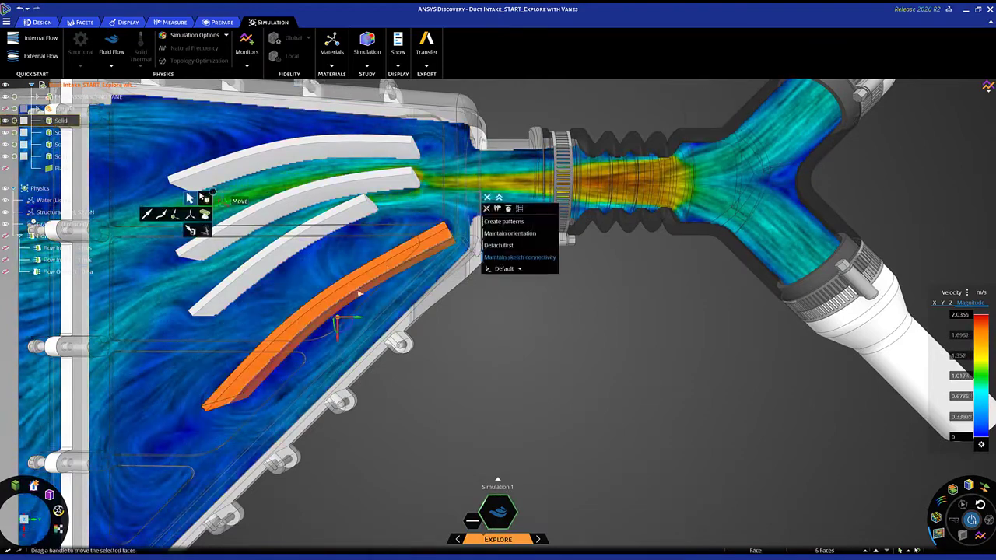
{"action": "left_click_drag", "start_coordinate": [340, 319], "coordinate": [346, 315]}
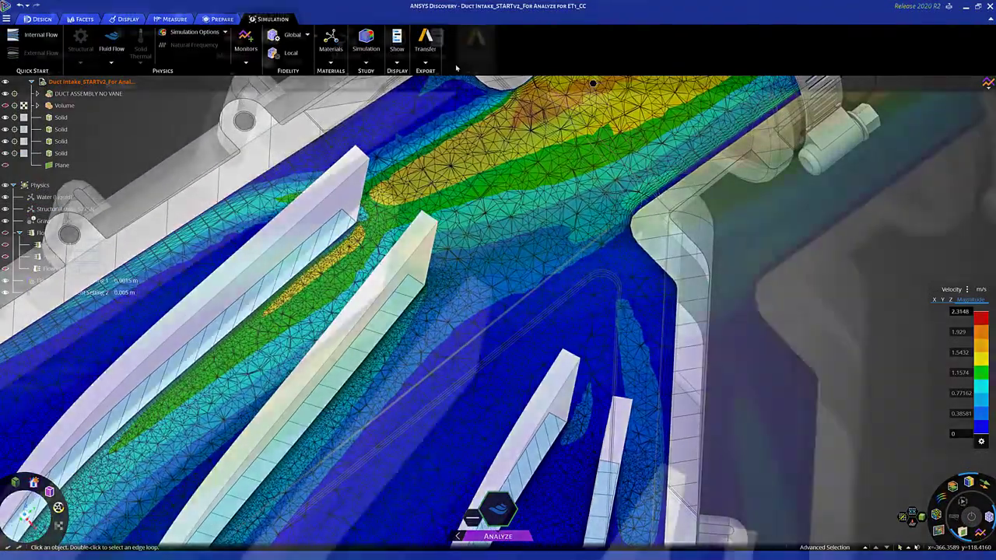
Step: Transfer the analyzed duct simulation to Fluent 2020 R2 and inspect the meshed model there
{"action": "left_click", "coordinate": [425, 62]}
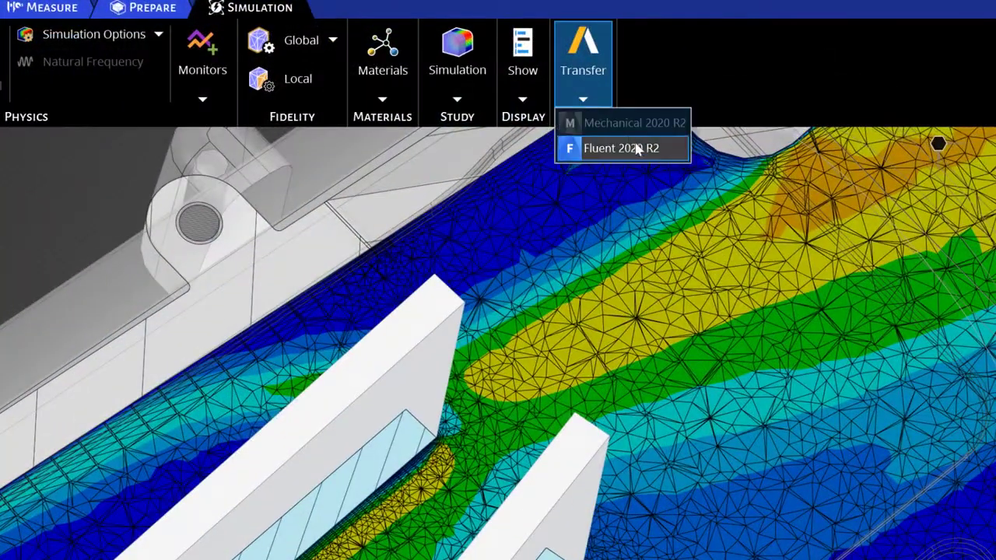
{"action": "left_click", "coordinate": [661, 150]}
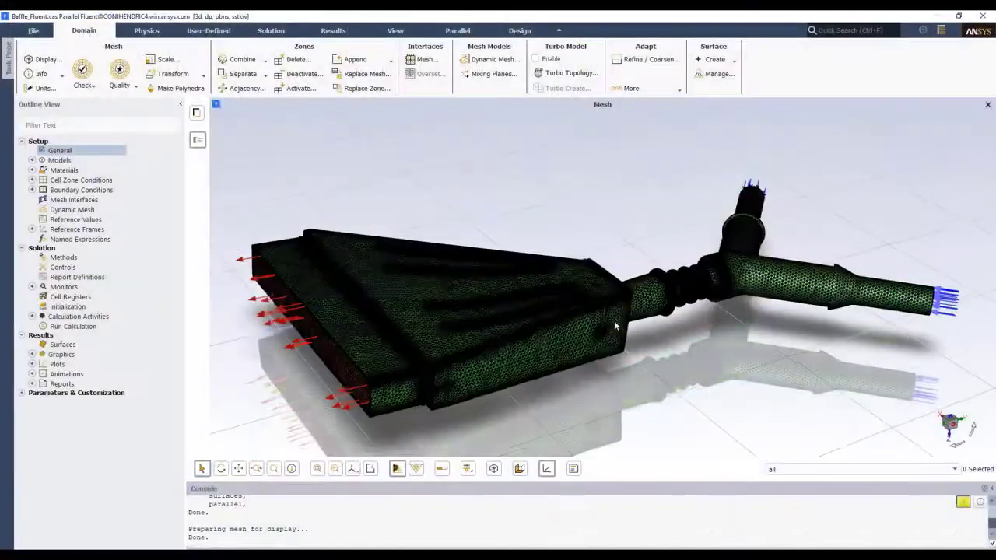
{"action": "left_click_drag", "start_coordinate": [648, 327], "coordinate": [619, 359]}
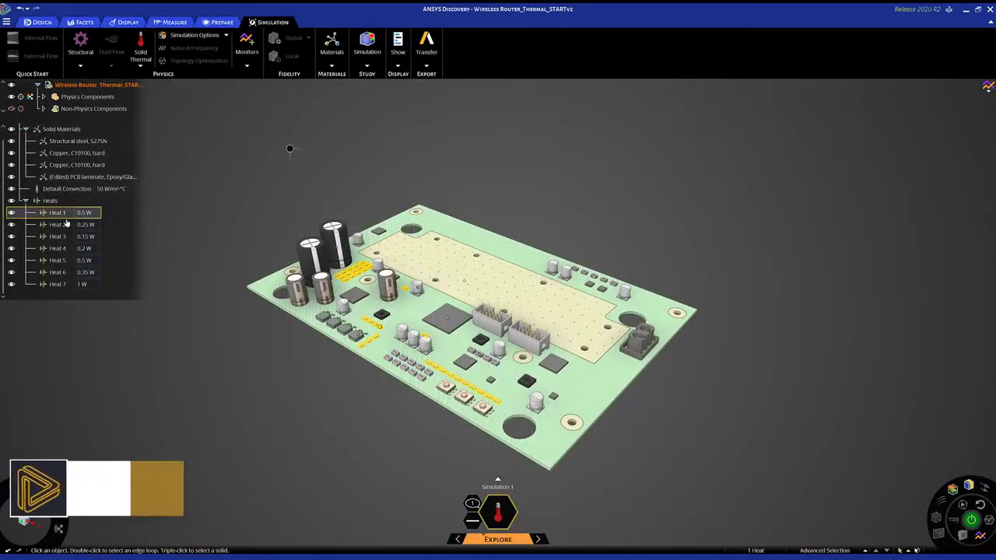
Step: Apply a 30 W heat source to the router board's CPU and add a monitor for its maximum temperature
{"action": "left_click", "coordinate": [66, 236]}
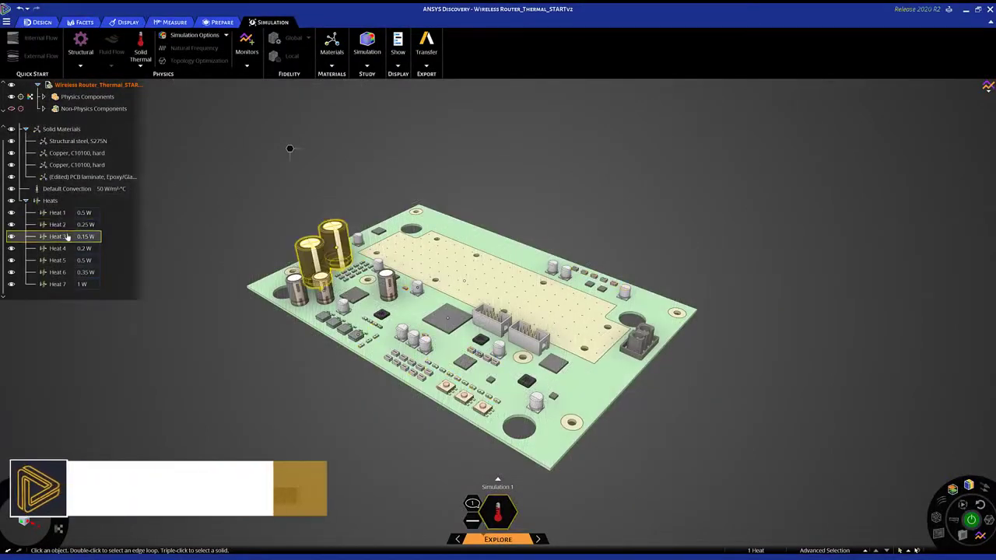
{"action": "left_click", "coordinate": [68, 248]}
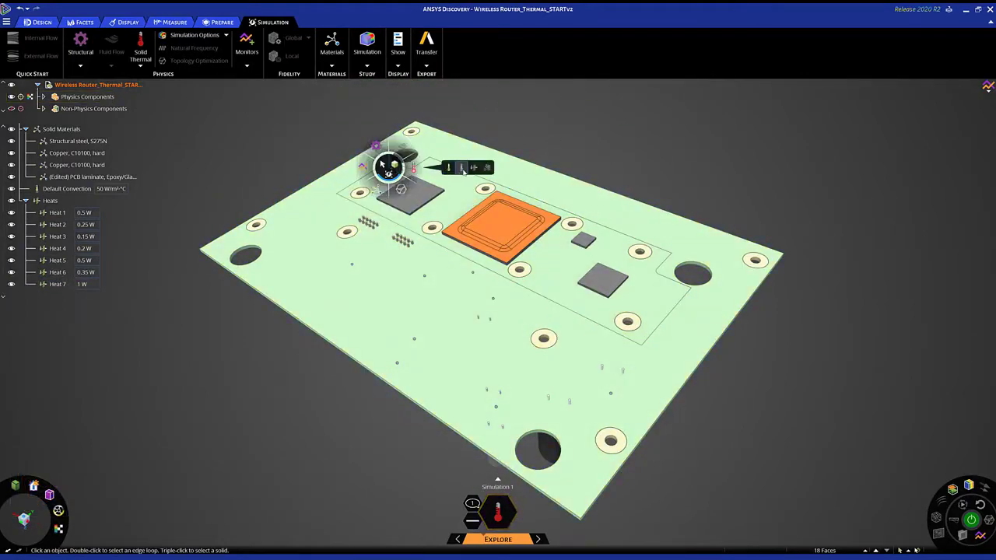
{"action": "left_click", "coordinate": [462, 168]}
{"action": "key", "text": "Return"}
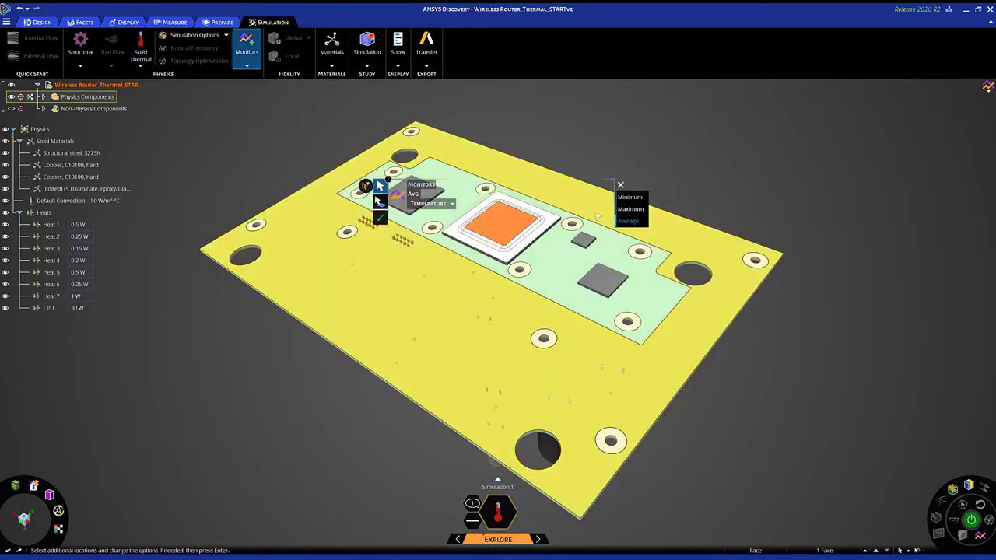
{"action": "left_click", "coordinate": [623, 210]}
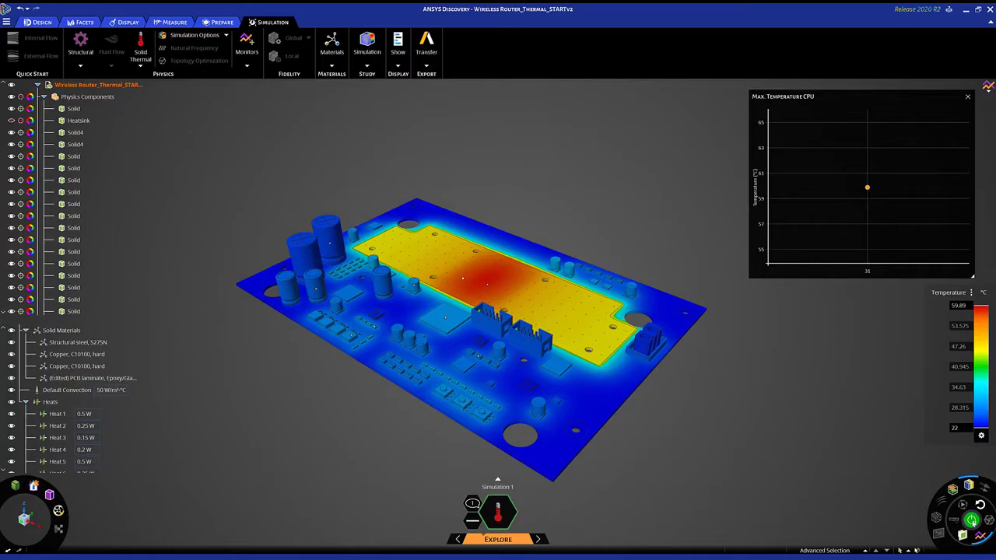
Step: Set the router board's default convection to 5 W/m²·°C
{"action": "left_click", "coordinate": [111, 390]}
{"action": "type", "text": "5"}
{"action": "key", "text": "Return"}
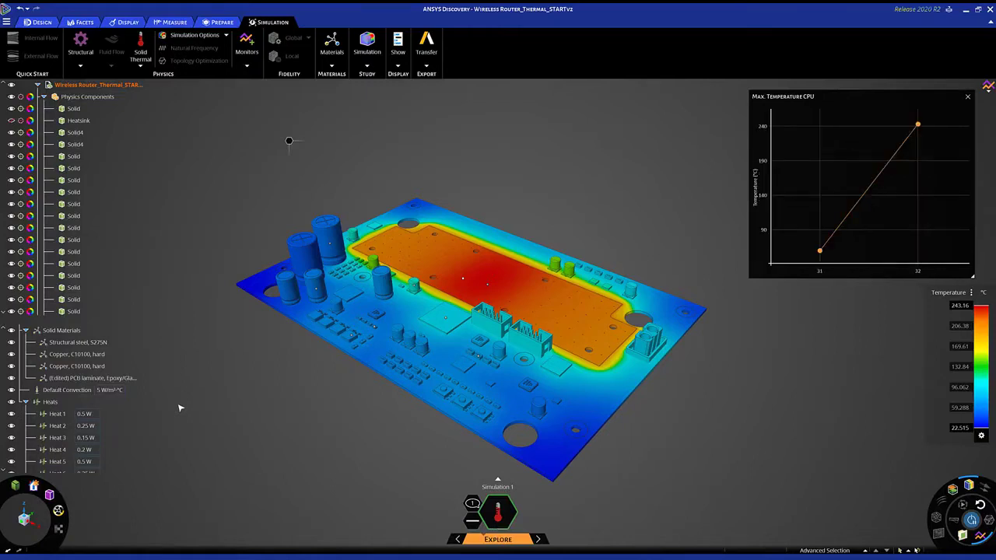
Step: Show the heatsink on the router board and assign it the Aluminum, 1080, O material
{"action": "left_click", "coordinate": [10, 120]}
{"action": "mouse_move", "coordinate": [317, 136]}
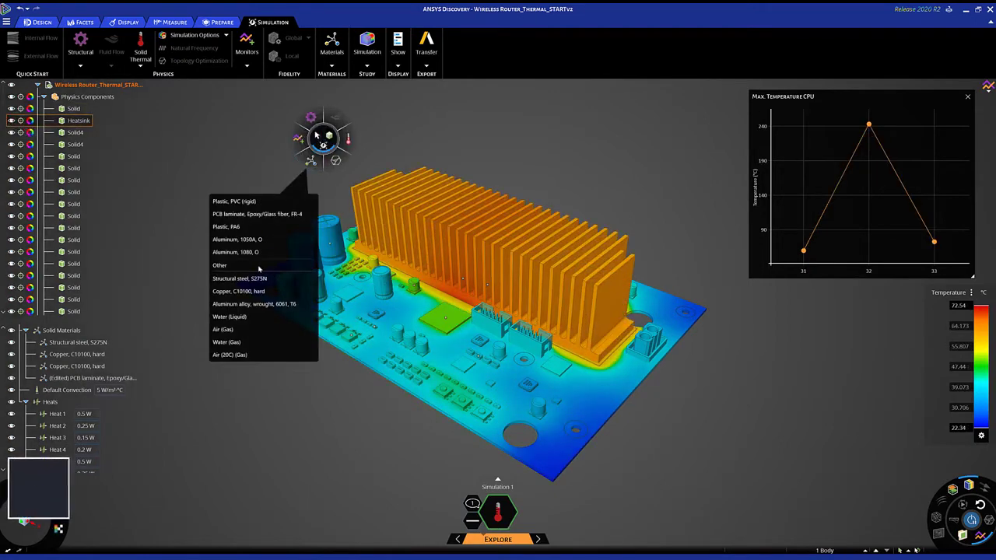
{"action": "left_click", "coordinate": [259, 268]}
{"action": "left_click", "coordinate": [664, 145]}
{"action": "scroll", "coordinate": [722, 171], "scroll_direction": "down", "scroll_amount": 5}
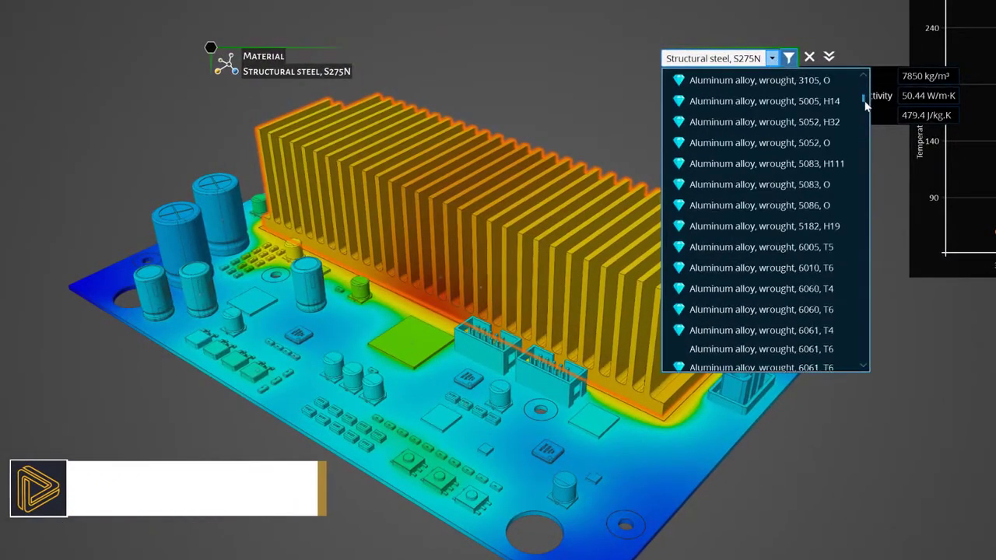
{"action": "scroll", "coordinate": [866, 107], "scroll_direction": "down", "scroll_amount": 10}
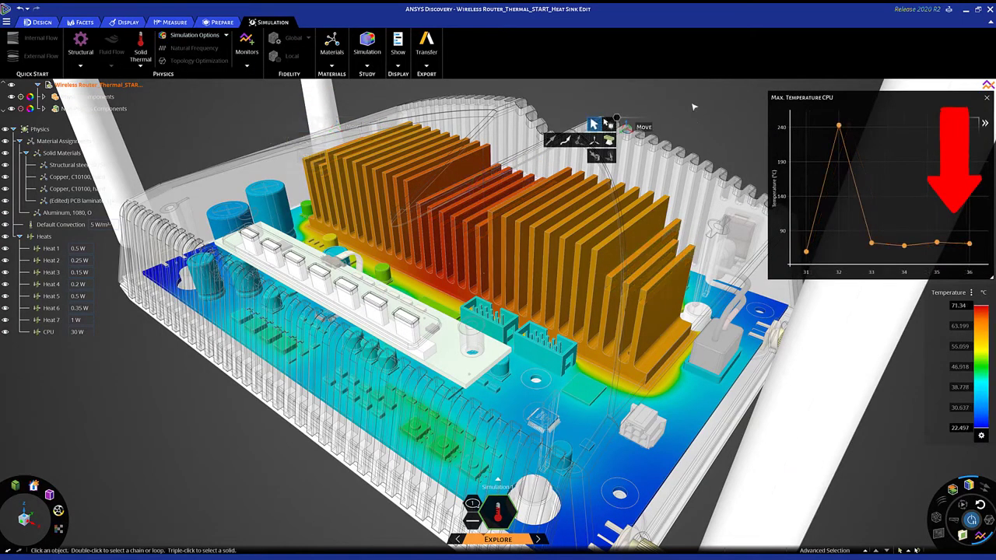
{"action": "key", "text": "Escape"}
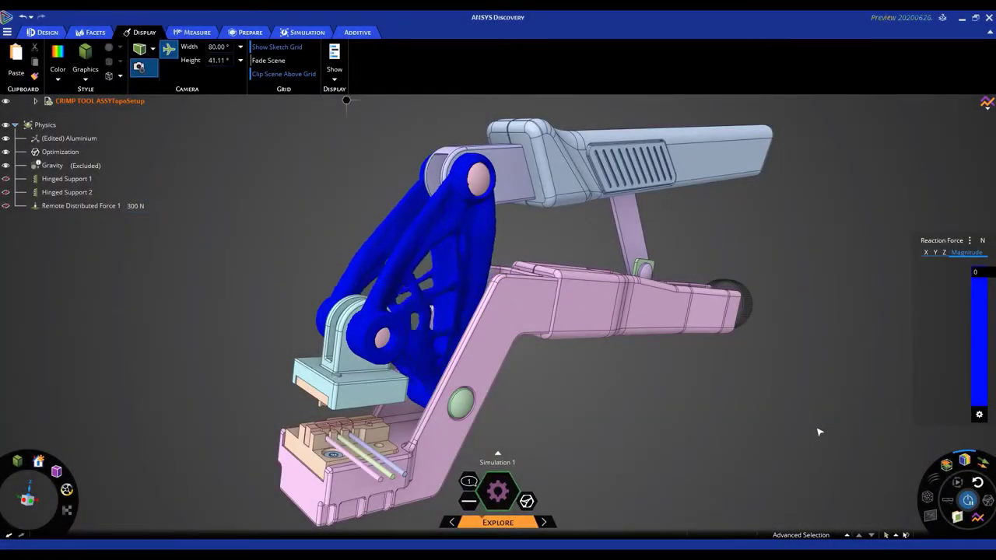
{"action": "mouse_move", "coordinate": [513, 318]}
{"action": "middle_mouse_down"}
{"action": "mouse_move", "coordinate": [440, 320]}
{"action": "mouse_move", "coordinate": [517, 342]}
{"action": "middle_mouse_up"}
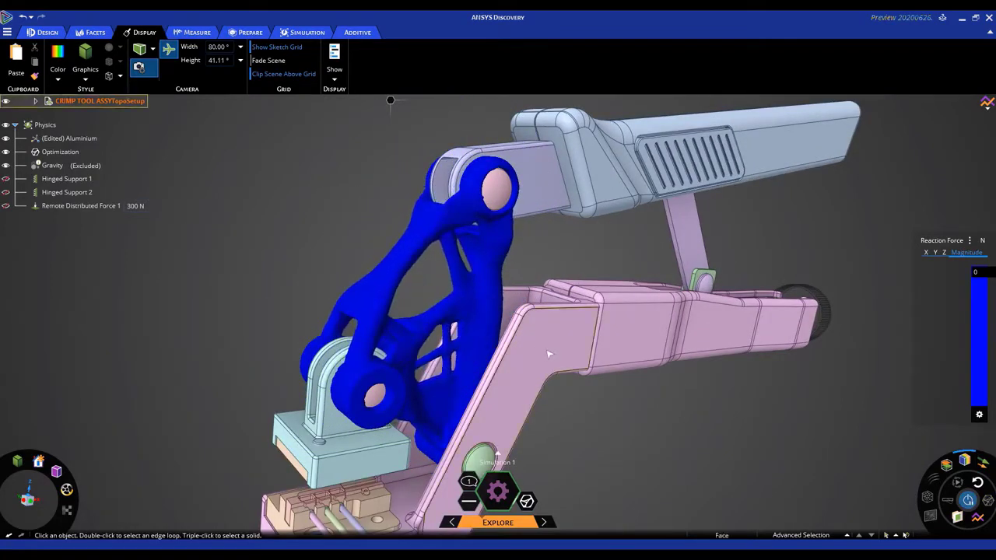
{"action": "middle_click_drag", "start_coordinate": [549, 354], "coordinate": [416, 331]}
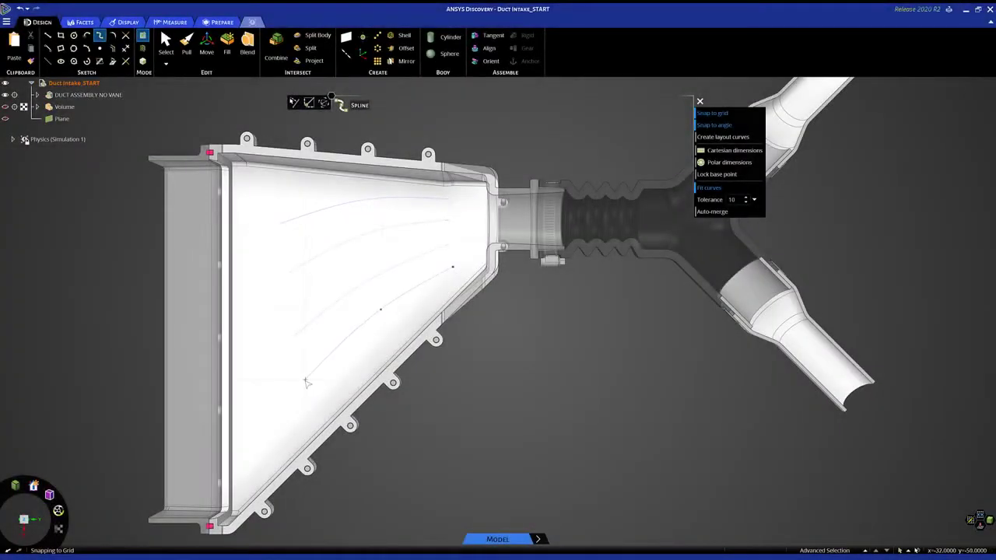
Step: Start the Pull tool for the vane curves sketched inside the duct
{"action": "key", "text": "p"}
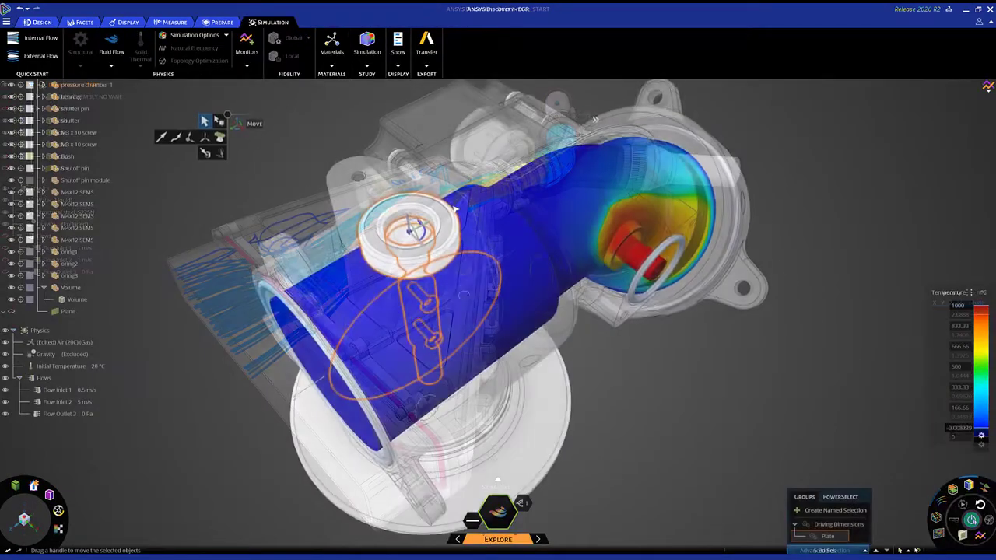
Step: Move the top faces of the shorter heatsink fins vertically to adjust their height
{"action": "key", "text": "m"}
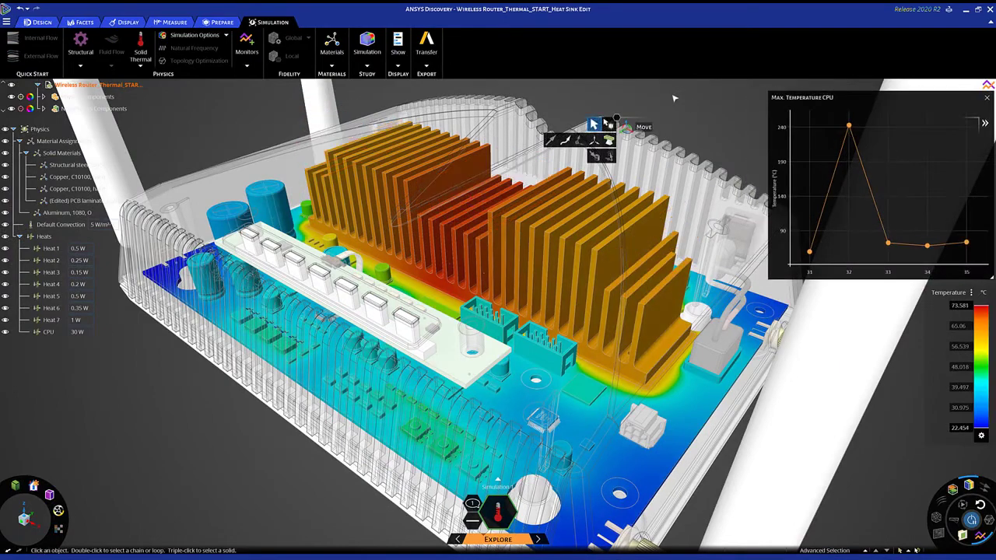
{"action": "left_click_drag", "start_coordinate": [496, 174], "coordinate": [495, 171]}
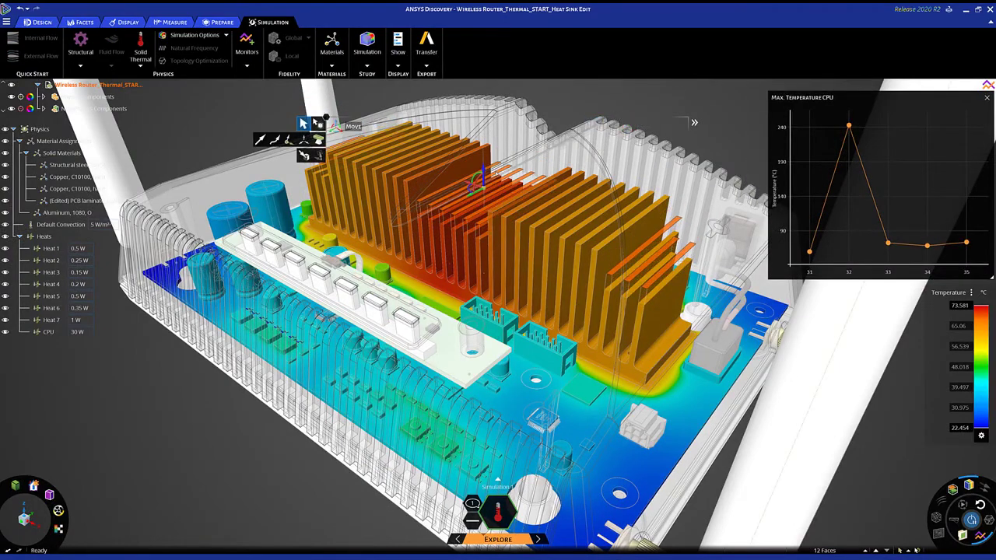